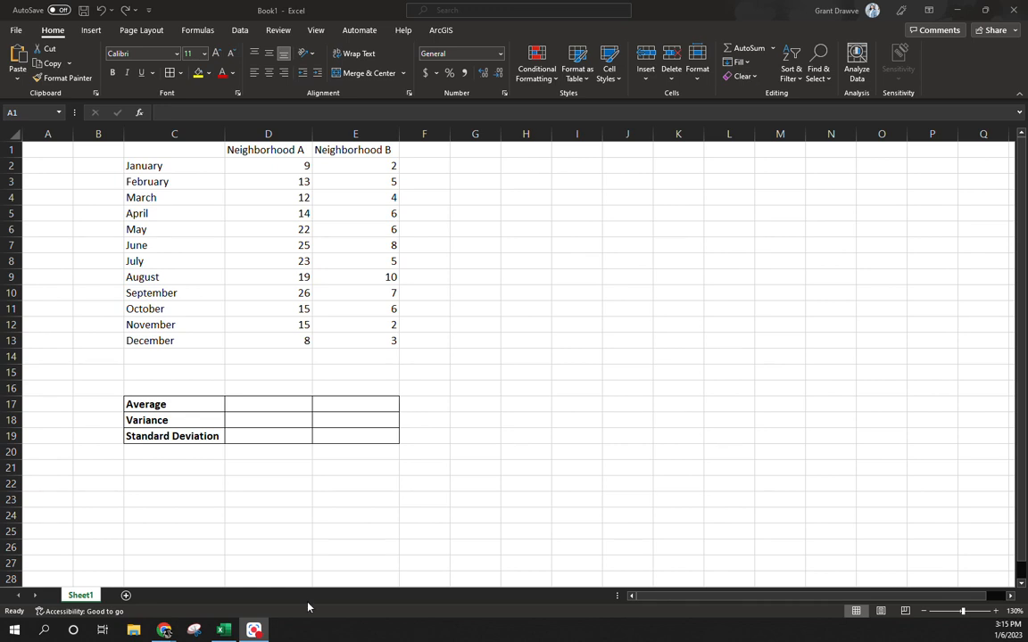
# Enter an AVERAGE formula in cell C21 for the Neighborhood A values in D2:D13
pyautogui.click(182, 470)
pyautogui.press('BackSpace')
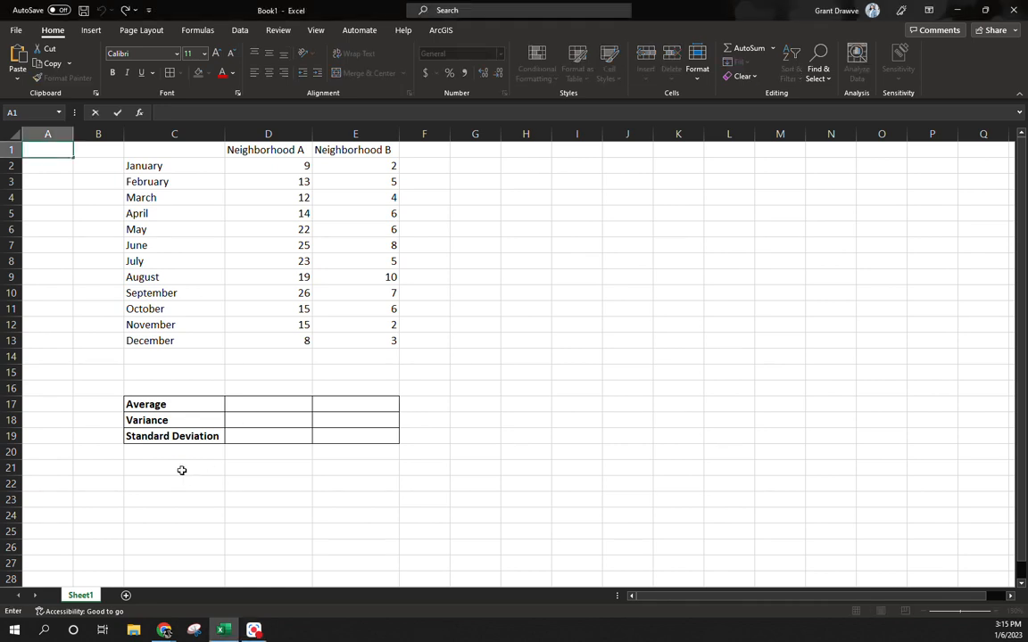
pyautogui.click(182, 471)
pyautogui.write('=average')
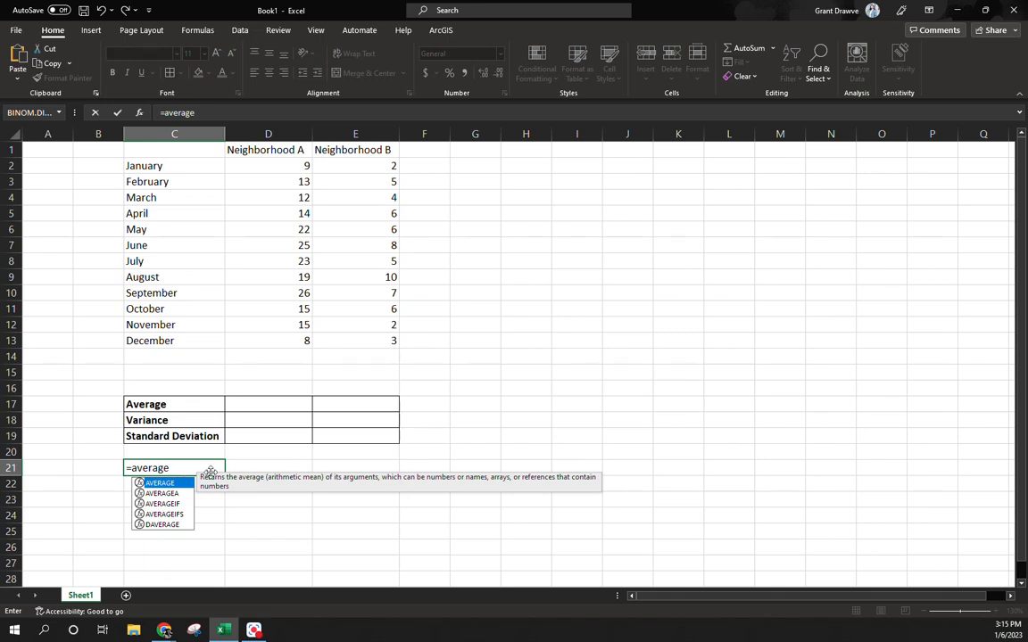
pyautogui.write('(')
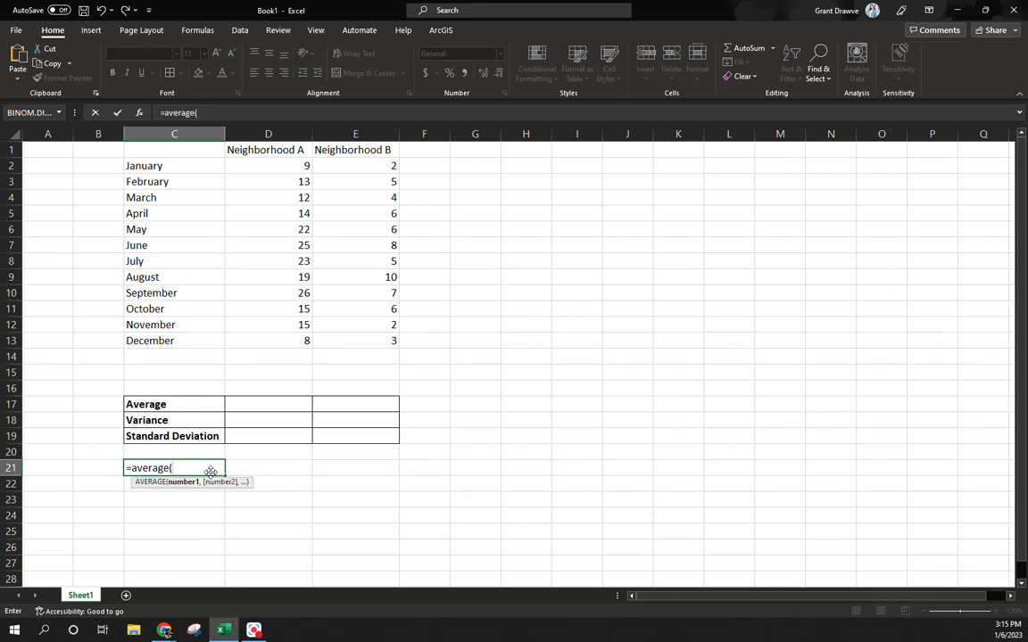
pyautogui.click(287, 169)
pyautogui.moveTo(287, 169); pyautogui.dragTo(277, 344)
pyautogui.press('Return')
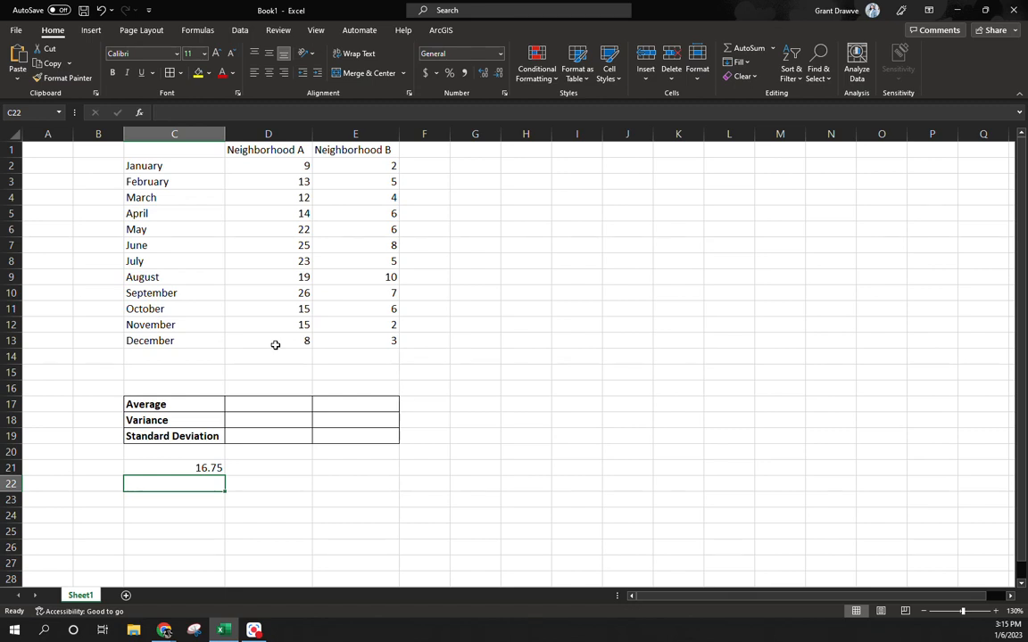
# Insert the statistical AVERAGE function in the Neighborhood A Average cell D17, using the range D2:D16
pyautogui.click(265, 404)
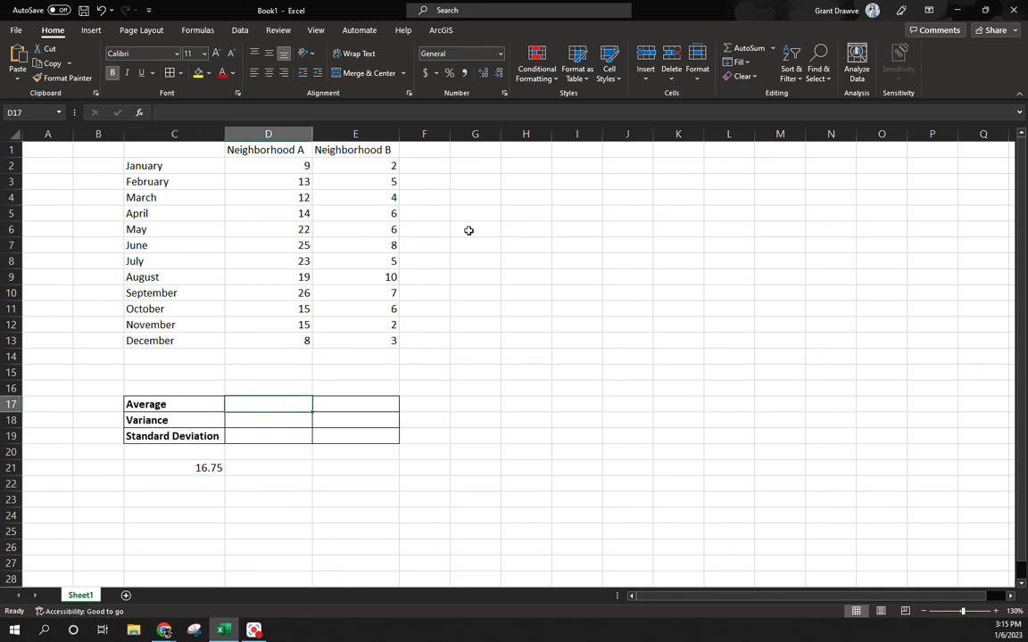
pyautogui.click(190, 30)
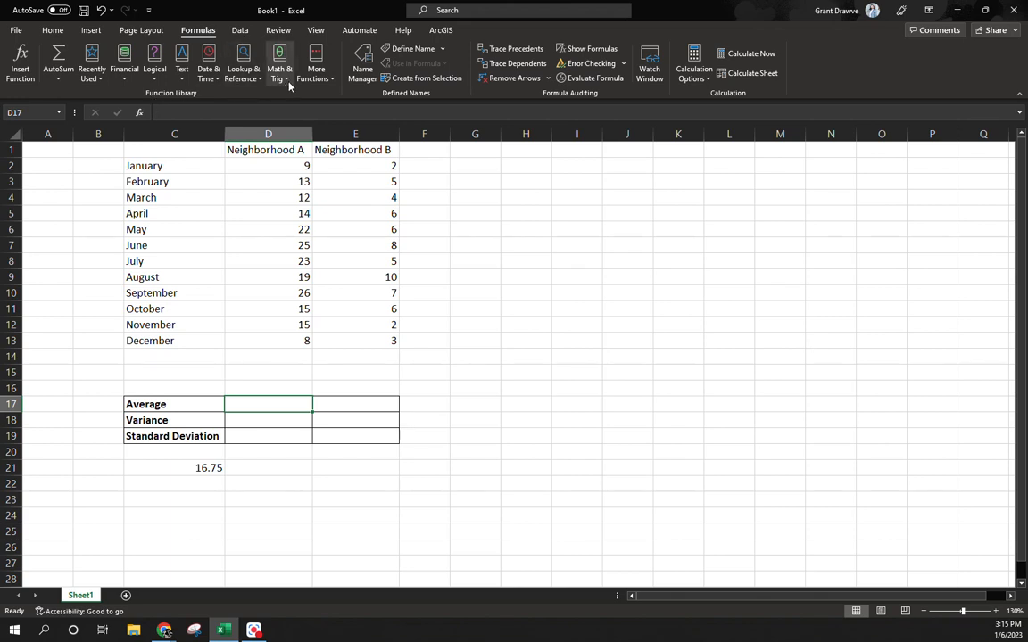
pyautogui.click(318, 86)
pyautogui.moveTo(337, 96)
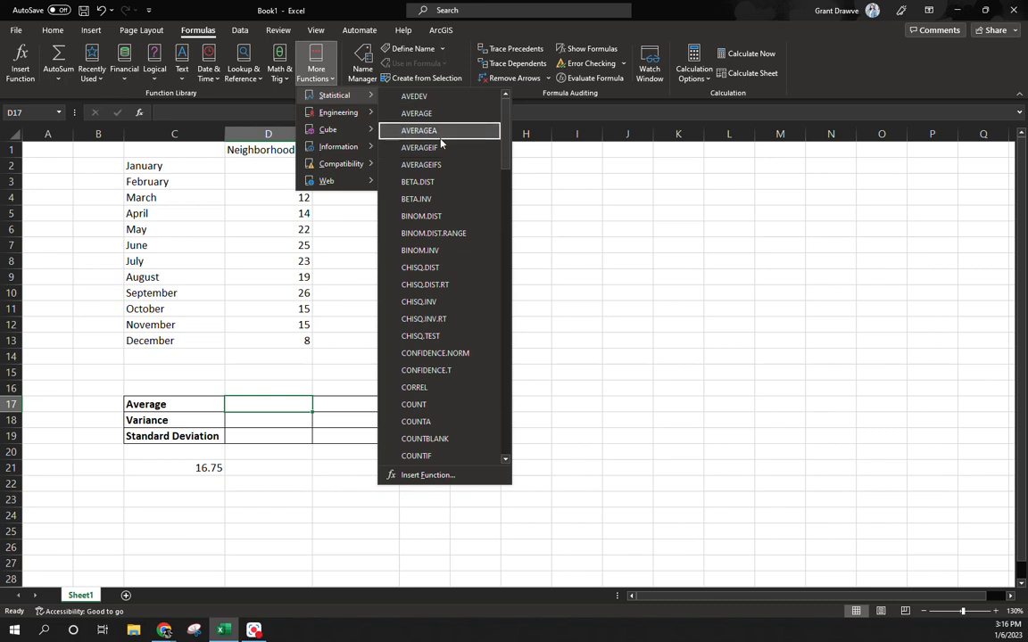
pyautogui.scroll(-10, 442, 142)
pyautogui.scroll(-6, 439, 143)
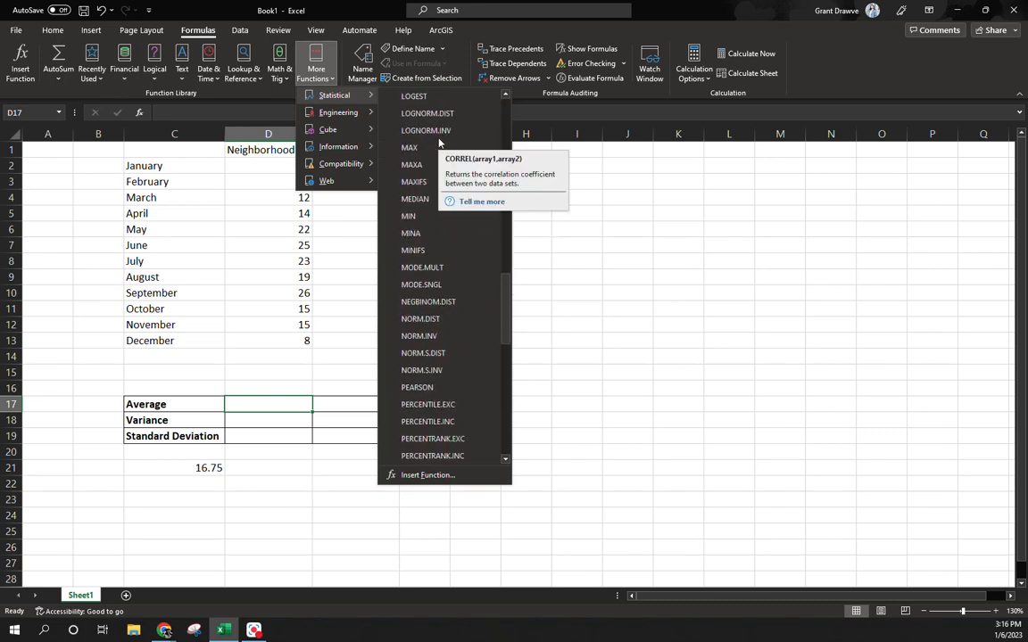
pyautogui.scroll(-10, 439, 143)
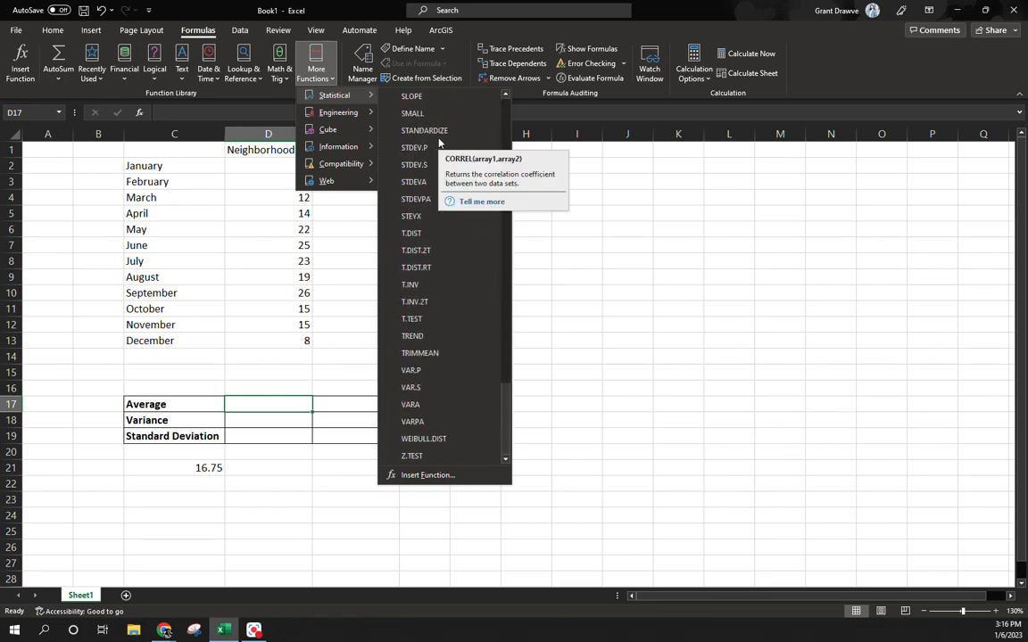
pyautogui.scroll(20, 439, 142)
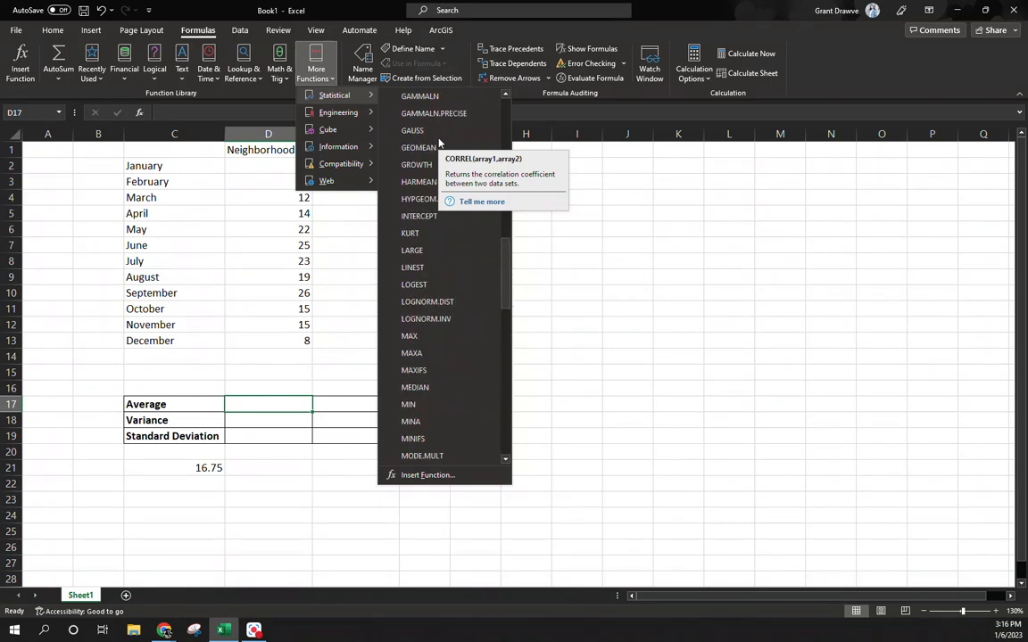
pyautogui.scroll(3, 439, 143)
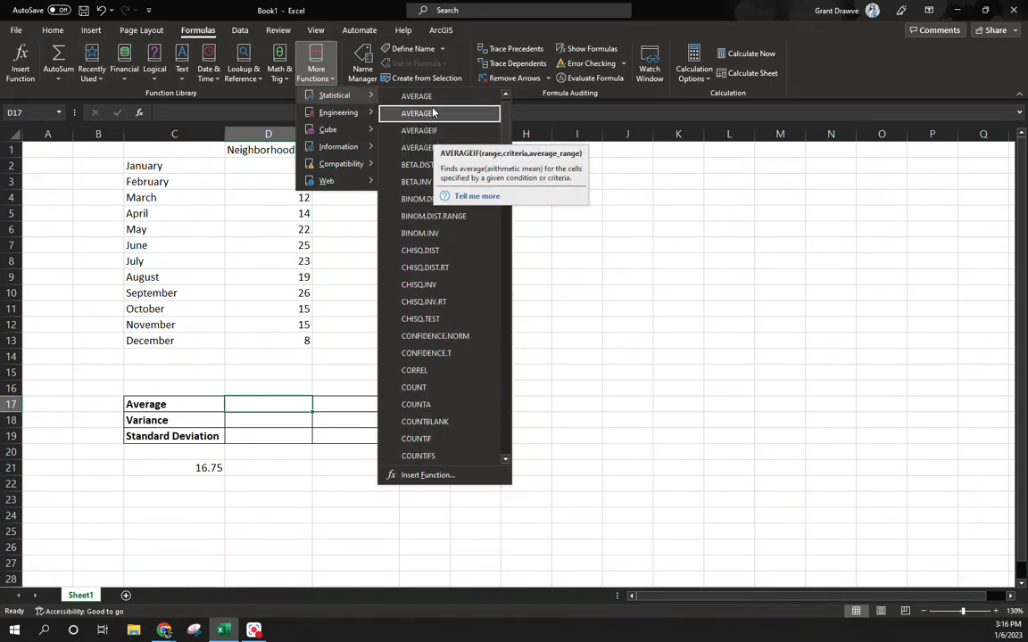
pyautogui.click(431, 99)
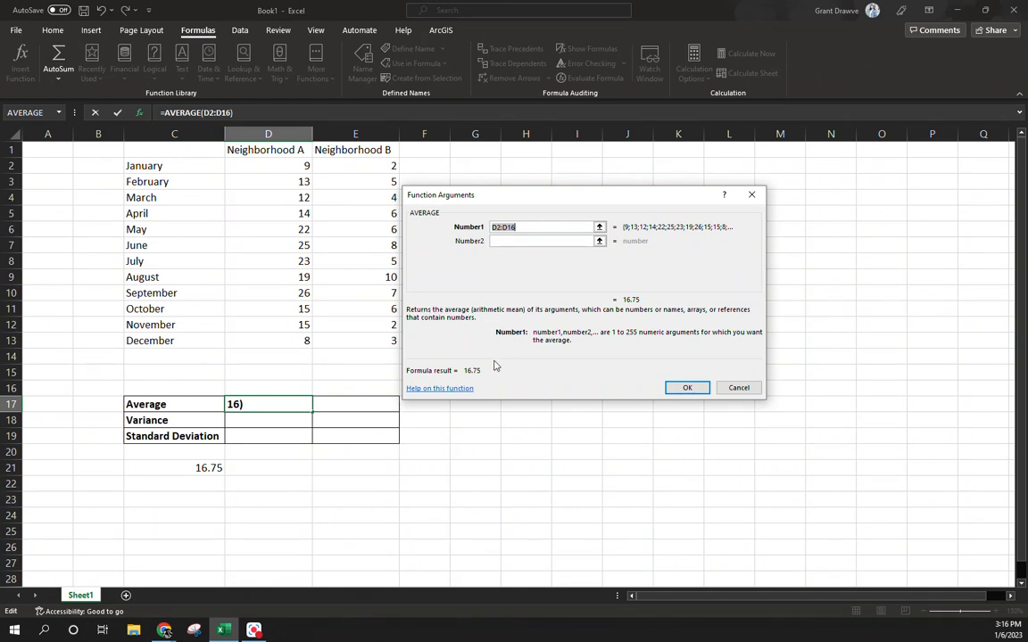
pyautogui.click(687, 388)
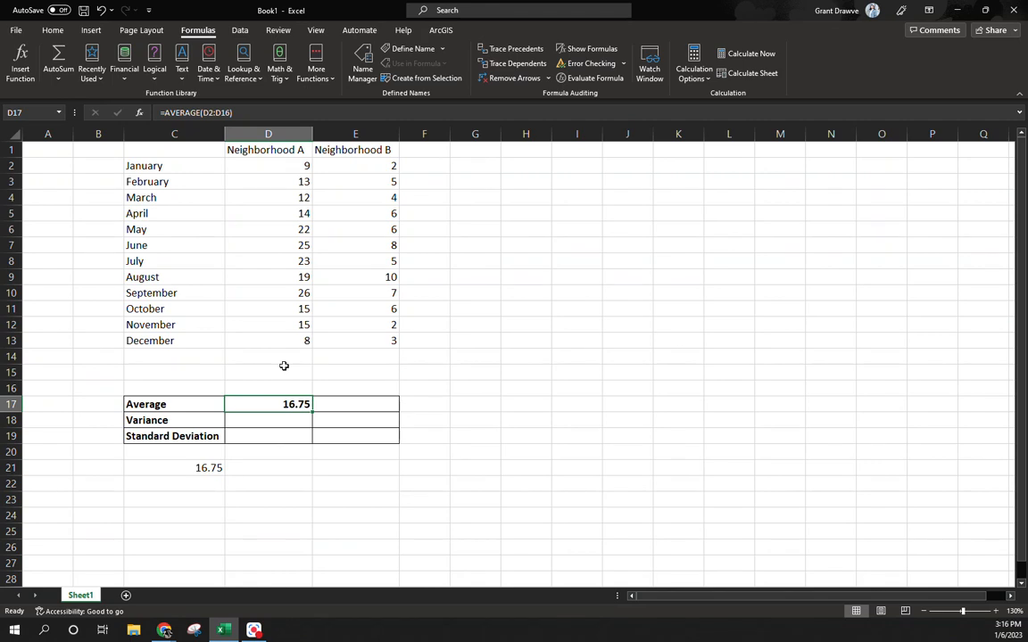
# Insert the VAR.S function in the Neighborhood A Variance cell D18, using the range D2:D13
pyautogui.press('Return')
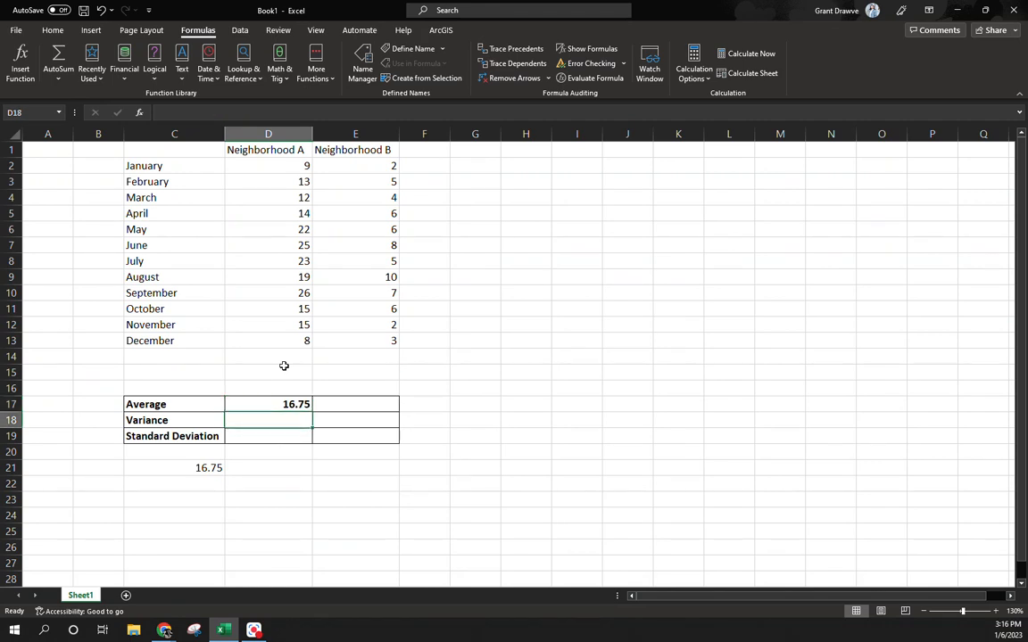
pyautogui.click(316, 71)
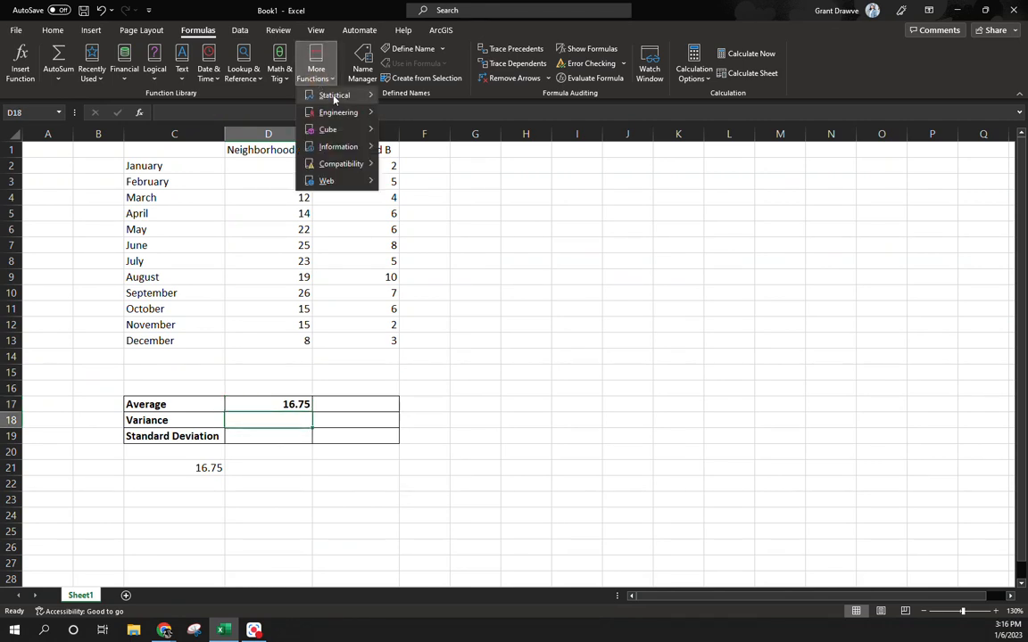
pyautogui.scroll(-20, 459, 204)
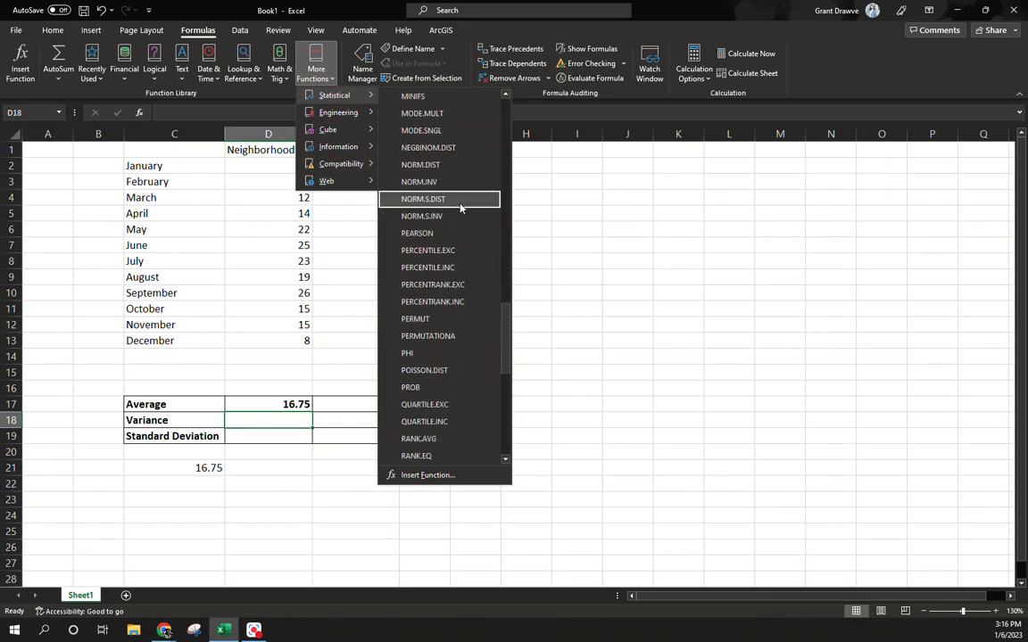
pyautogui.scroll(-8, 460, 207)
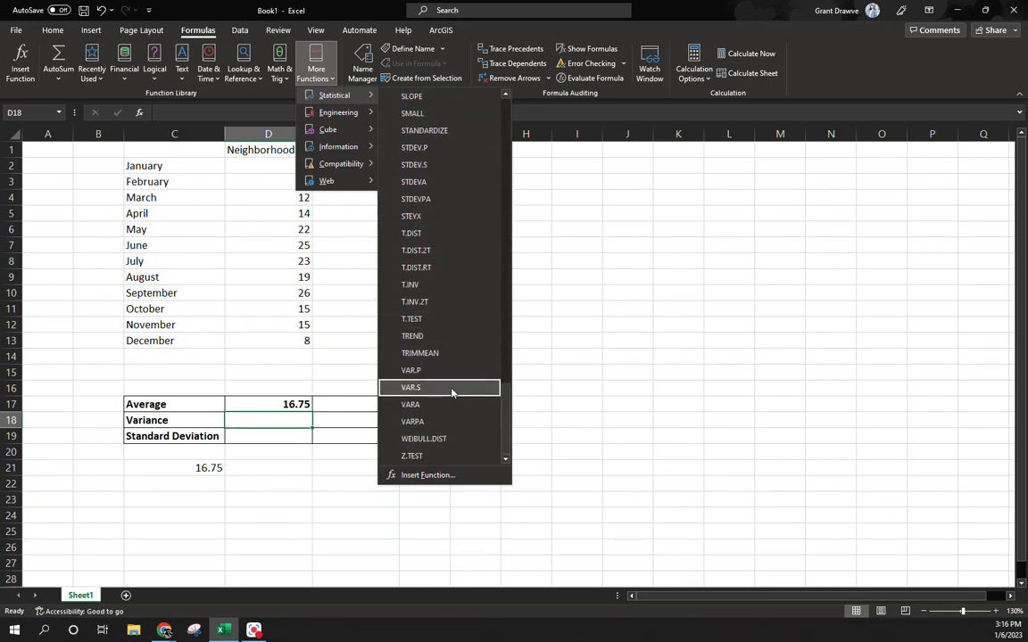
pyautogui.click(452, 391)
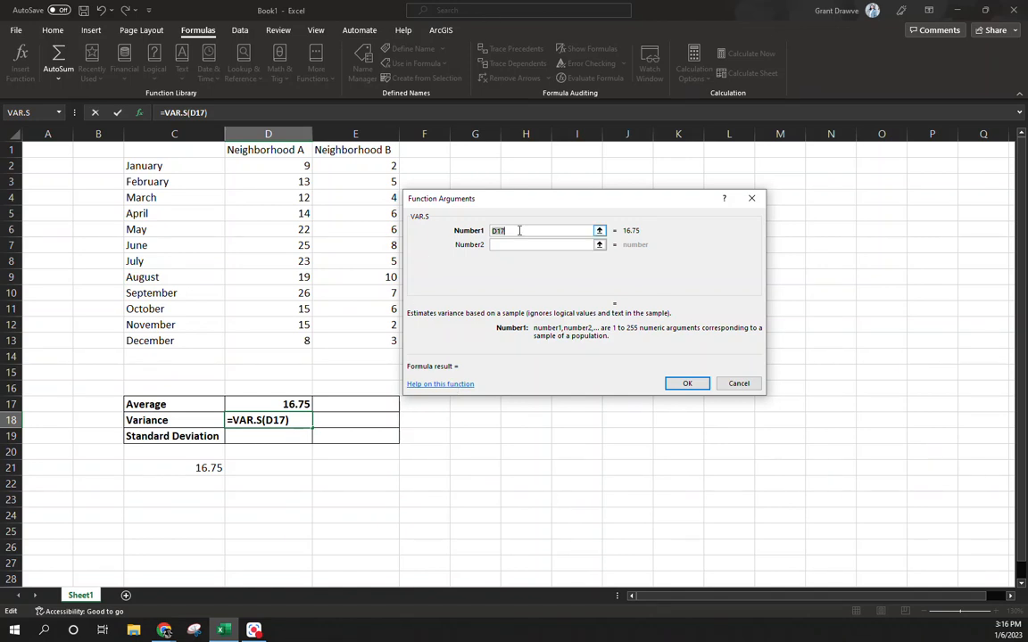
pyautogui.press('BackSpace')
pyautogui.moveTo(287, 166); pyautogui.dragTo(277, 343)
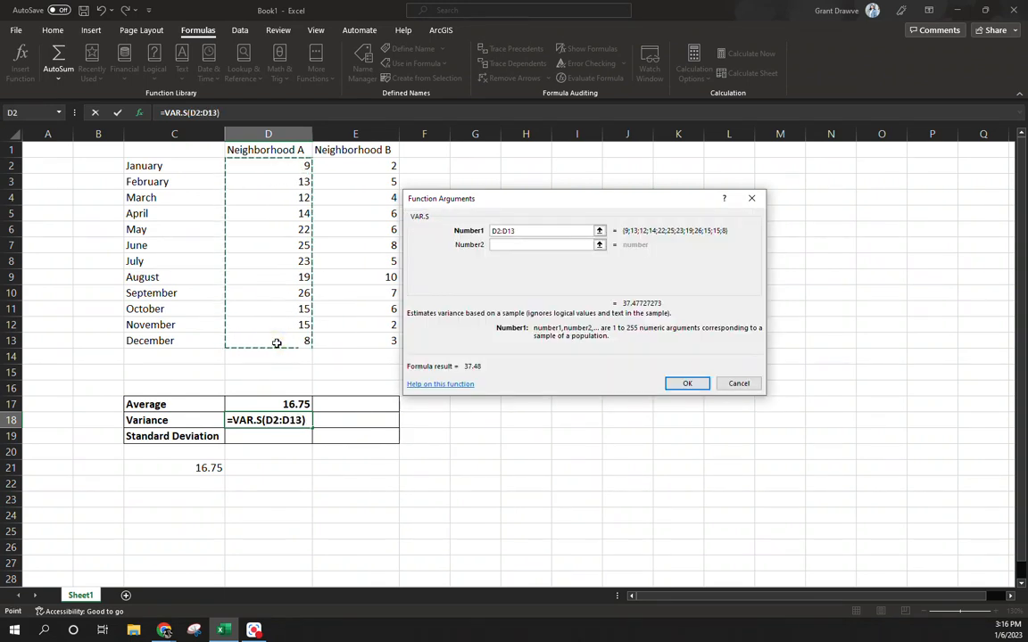
pyautogui.click(683, 385)
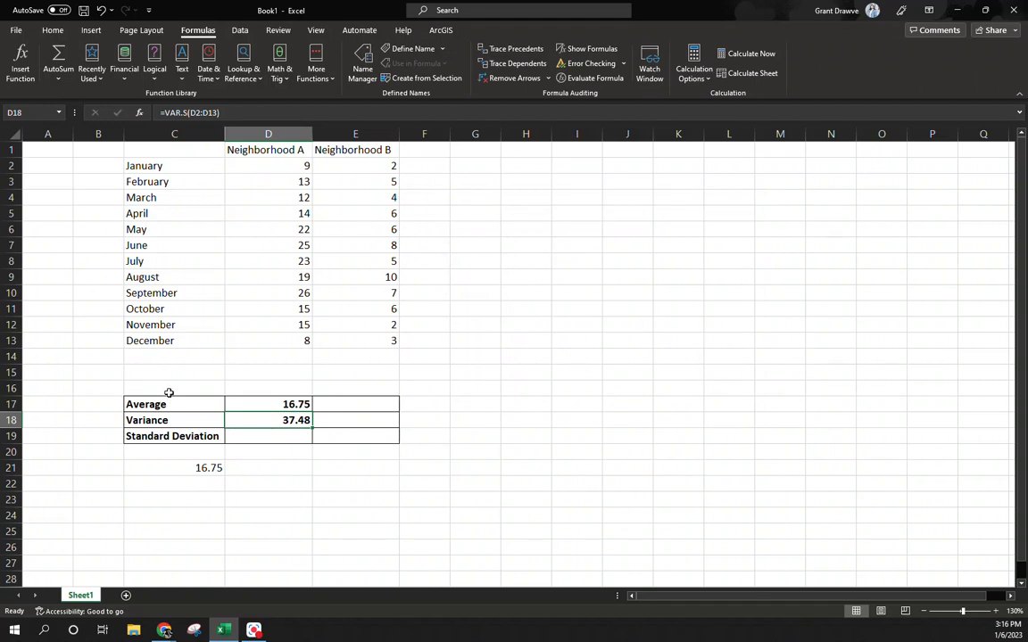
# Insert the STDEV.S function in the Neighborhood A Standard Deviation cell D19, using the range D2:D13
pyautogui.press('Down')
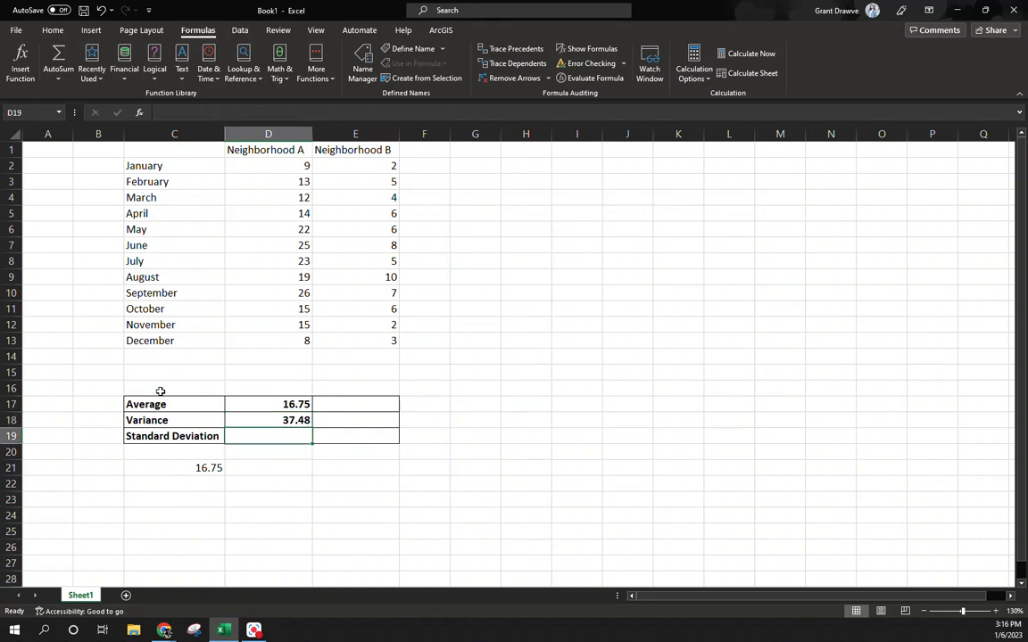
pyautogui.click(316, 70)
pyautogui.moveTo(332, 97)
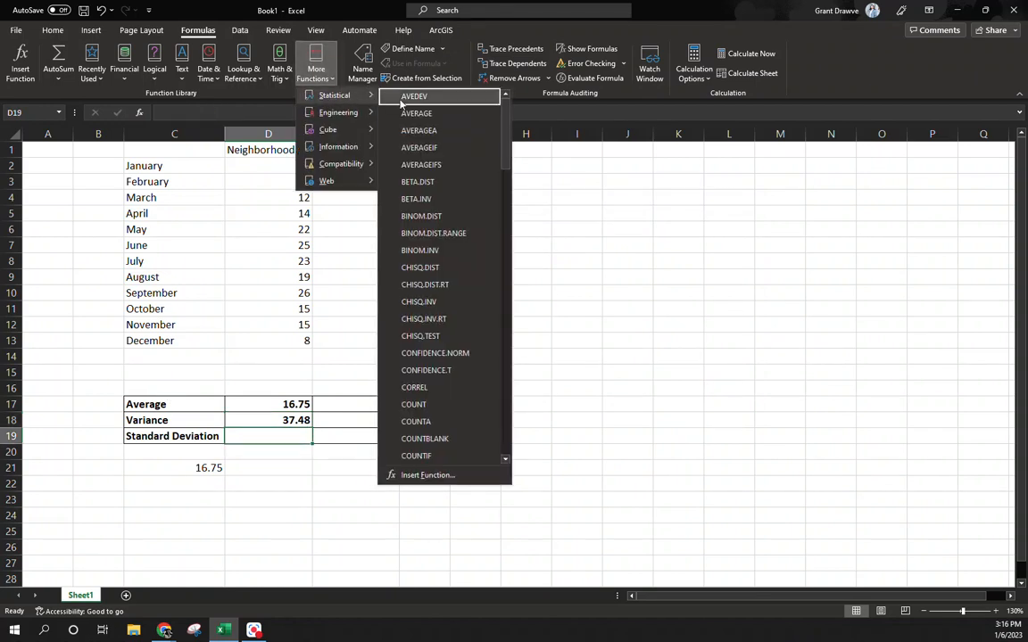
pyautogui.scroll(-12, 425, 286)
pyautogui.scroll(-12, 424, 286)
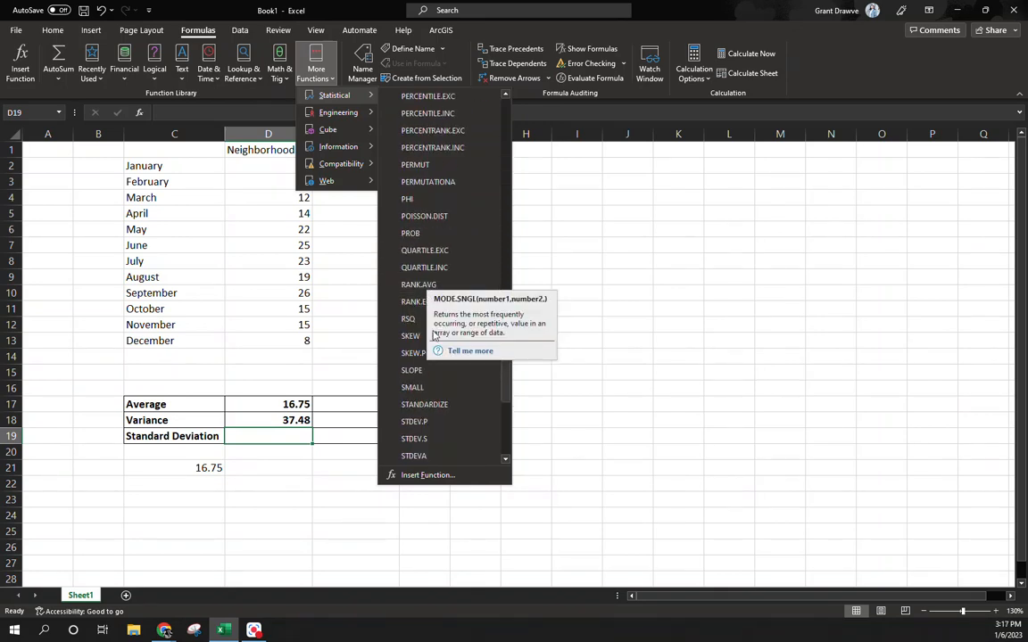
pyautogui.click(414, 438)
pyautogui.moveTo(272, 167); pyautogui.dragTo(279, 344)
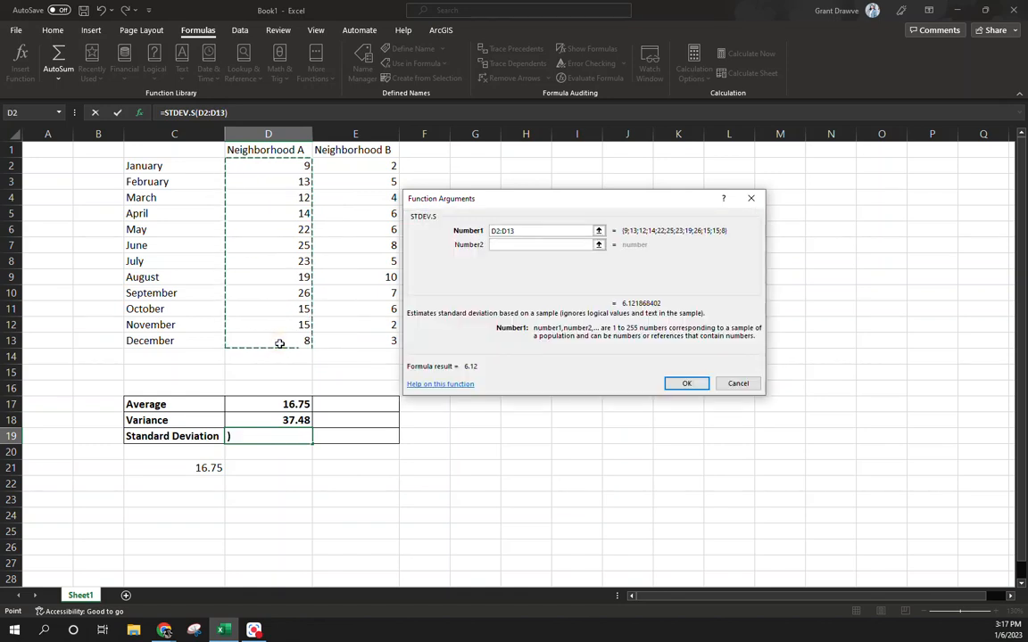
pyautogui.press('Return')
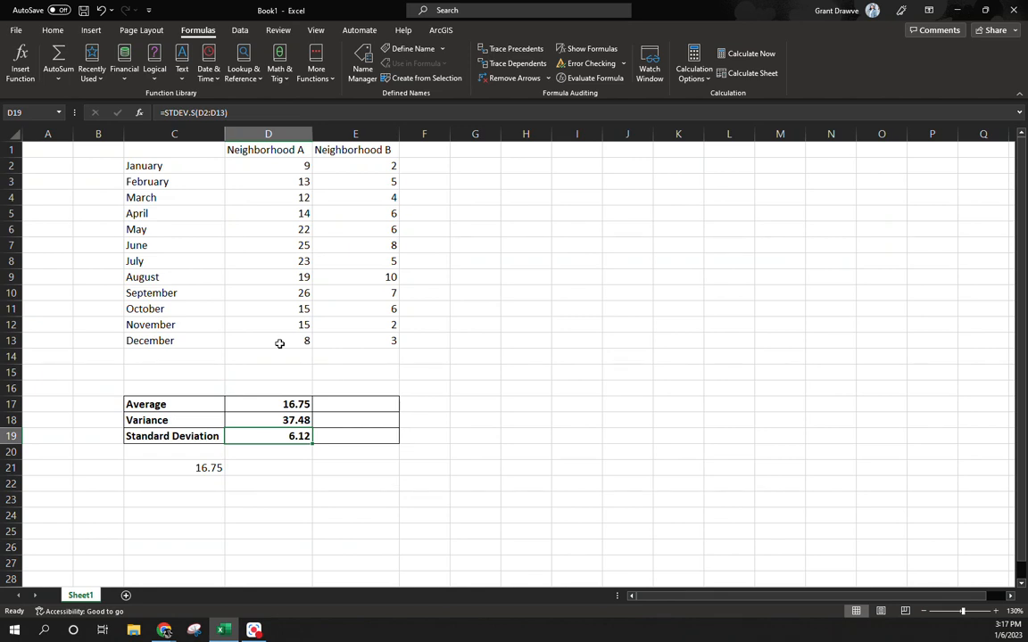
pyautogui.click(206, 484)
pyautogui.write('=')
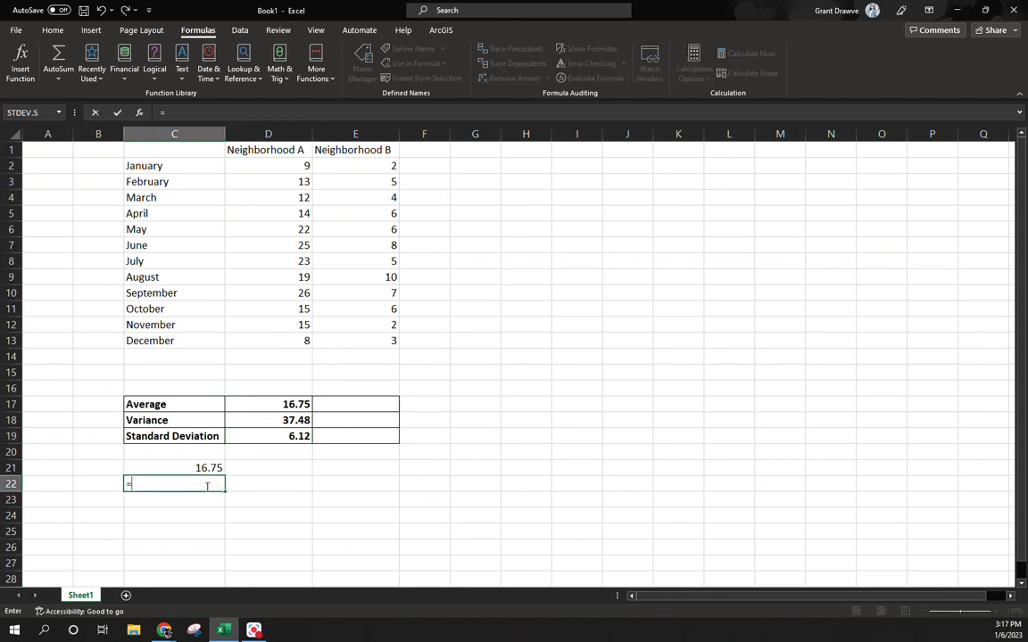
pyautogui.write('st')
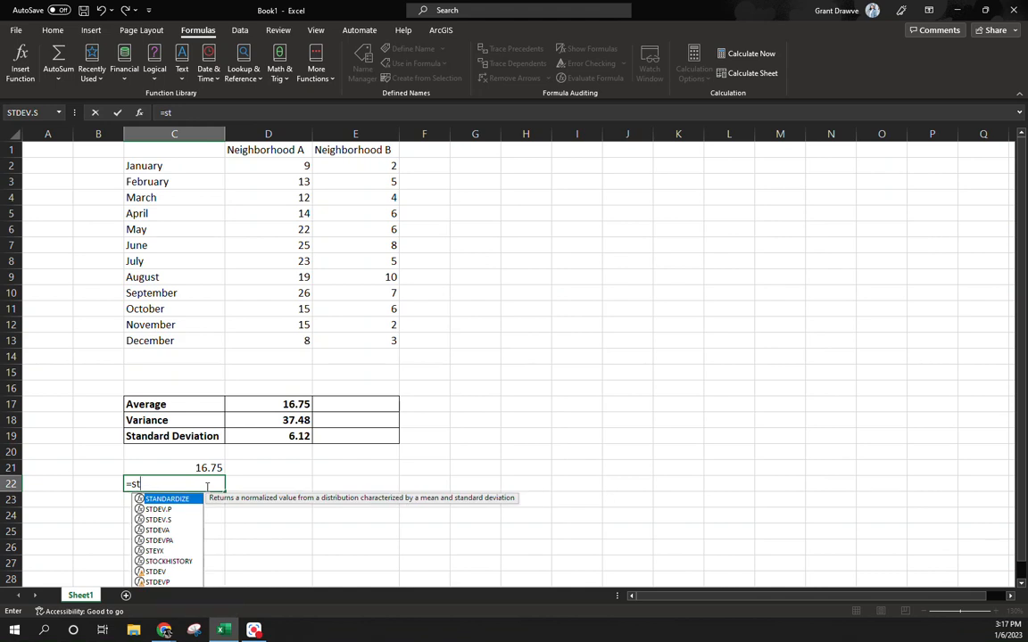
pyautogui.press('BackSpace')
pyautogui.press('BackSpace')
pyautogui.write('va')
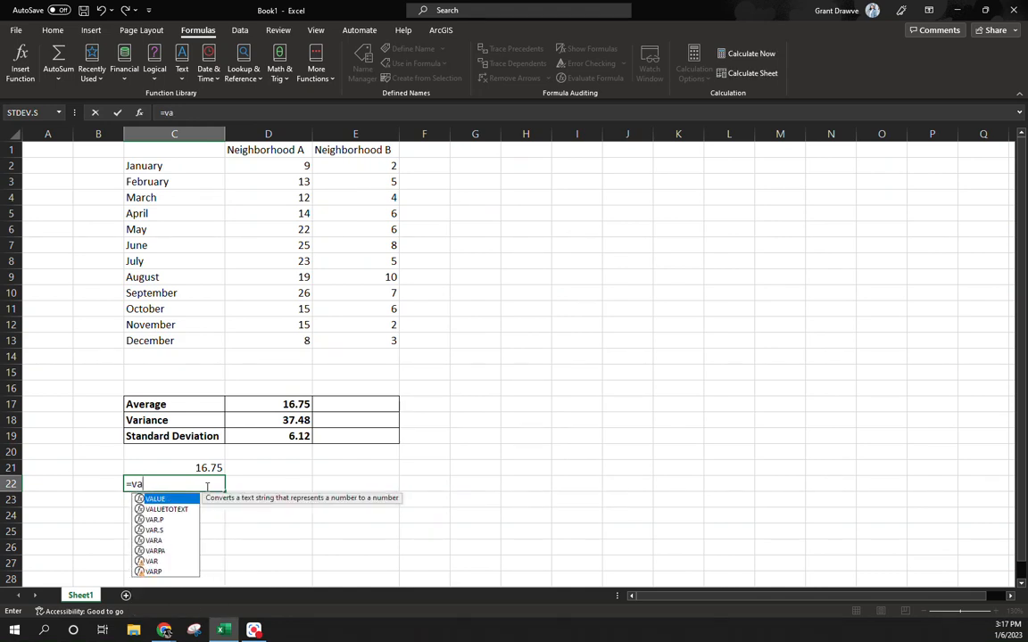
pyautogui.press('BackSpace')
pyautogui.press('BackSpace')
pyautogui.press('BackSpace')
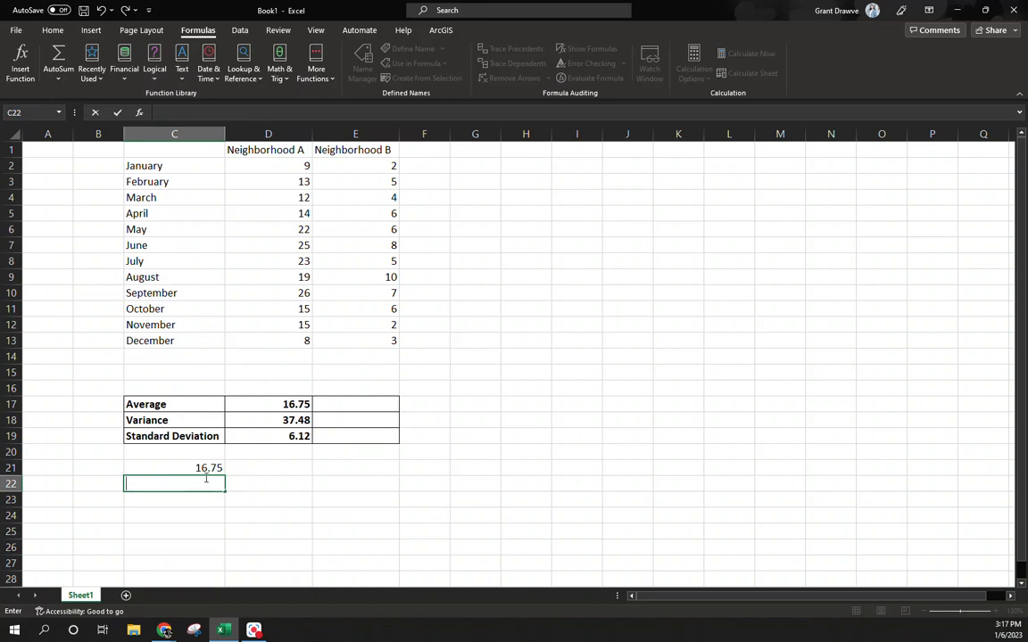
# Clear the trial average formula from cell C21
pyautogui.click(206, 468)
pyautogui.press('BackSpace')
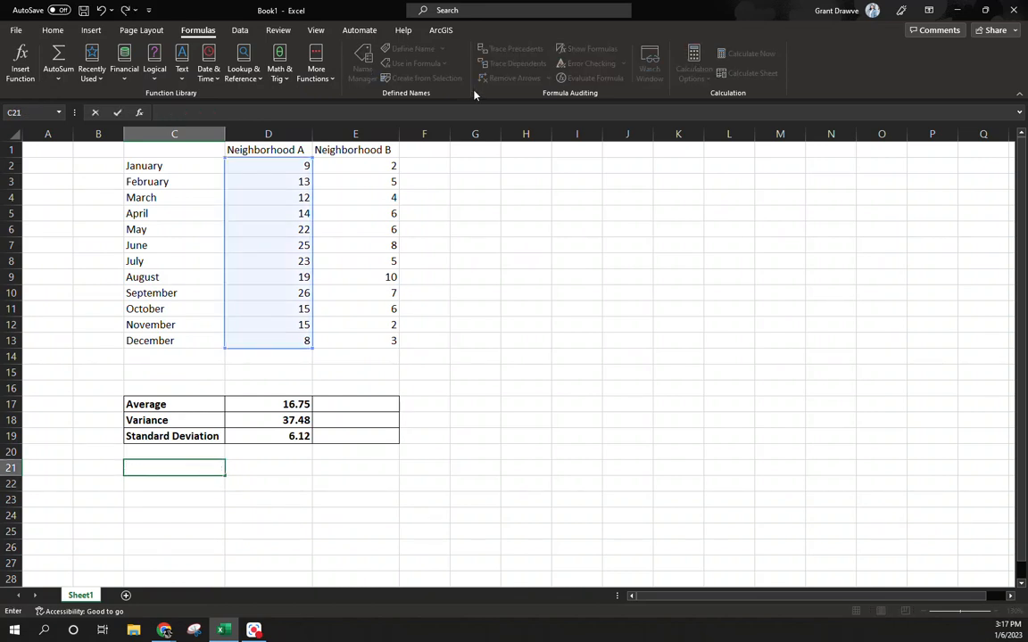
pyautogui.click(322, 470)
pyautogui.click(315, 72)
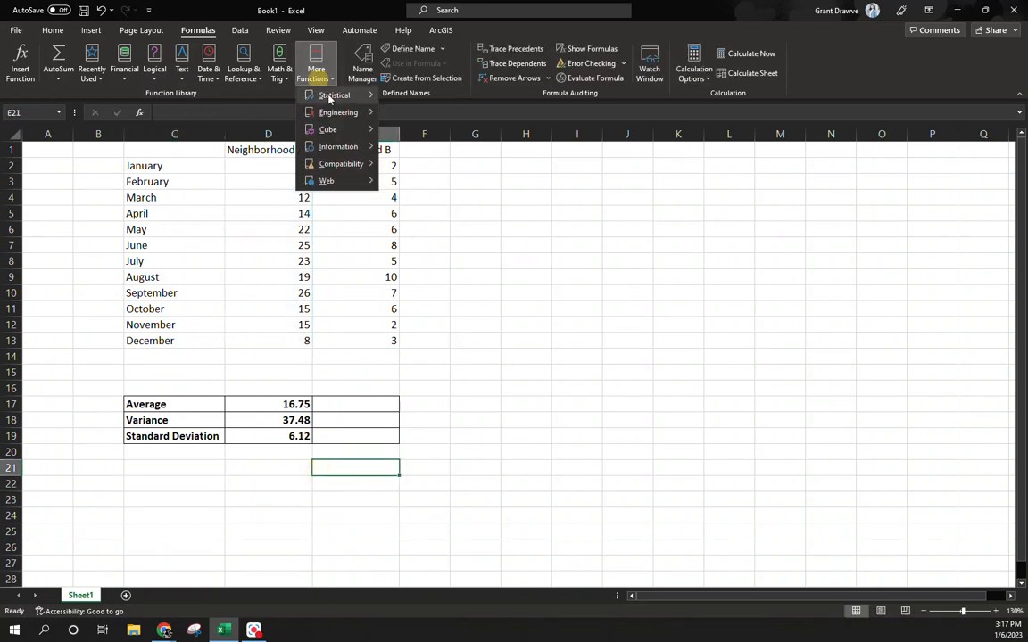
pyautogui.moveTo(328, 98)
pyautogui.click(435, 149)
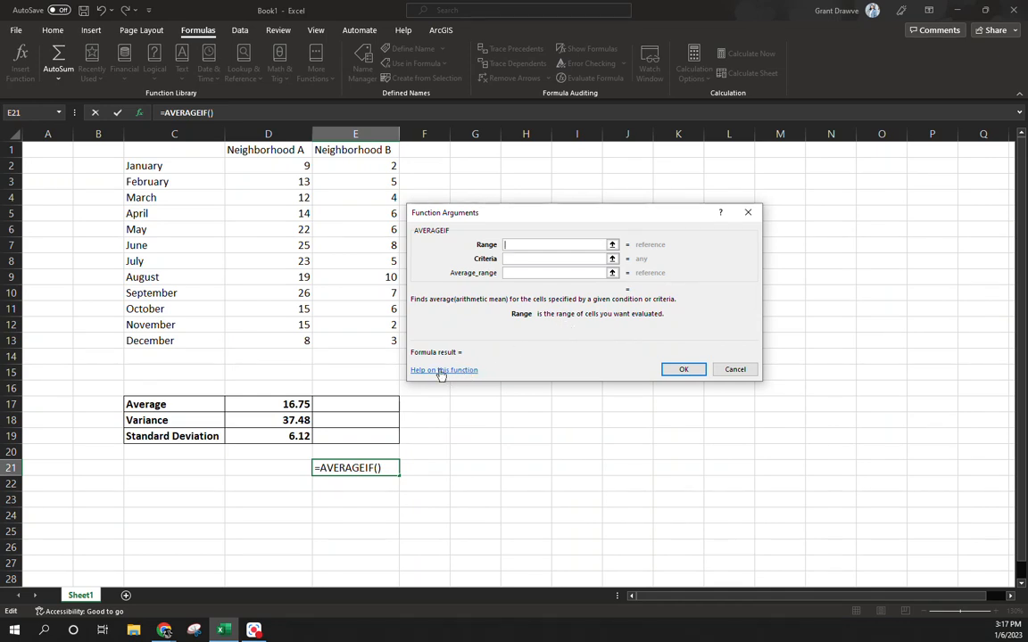
pyautogui.click(748, 212)
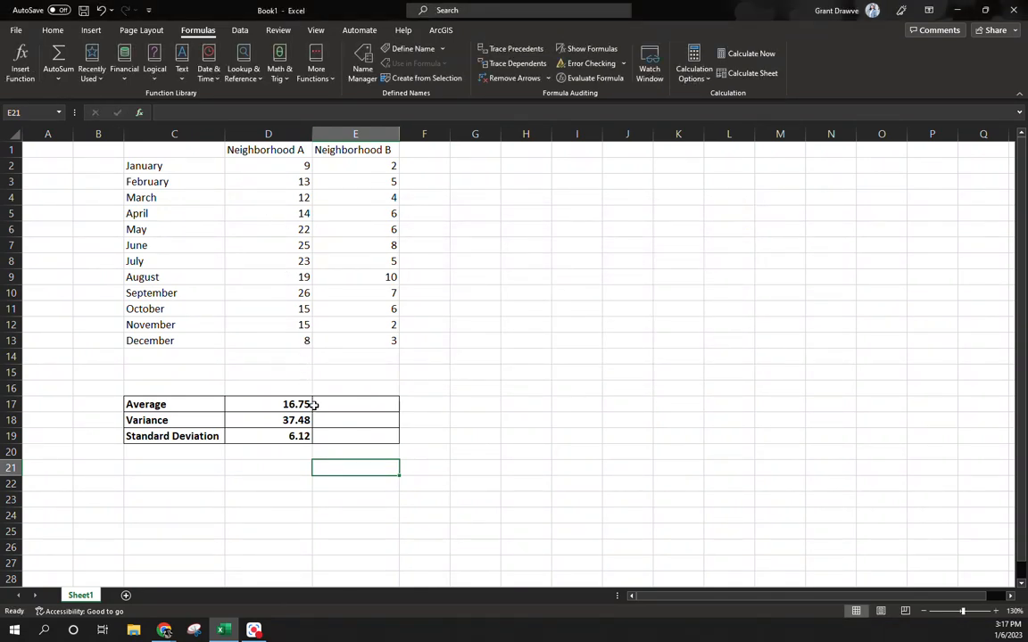
# Fill the average formula from D17 across to the Neighborhood B cell E17
pyautogui.click(295, 404)
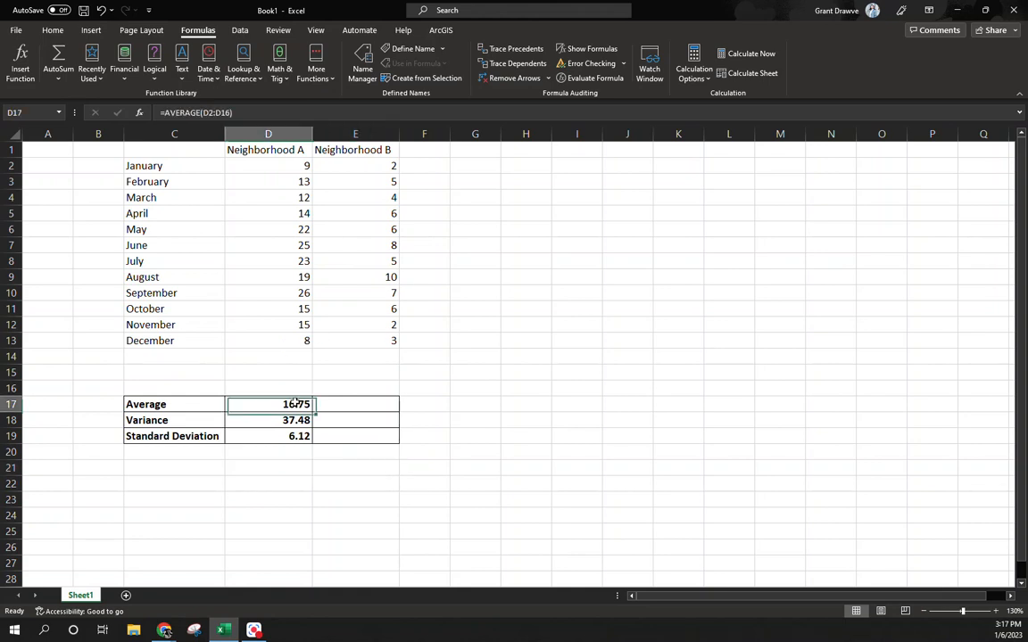
pyautogui.moveTo(311, 413); pyautogui.dragTo(392, 415)
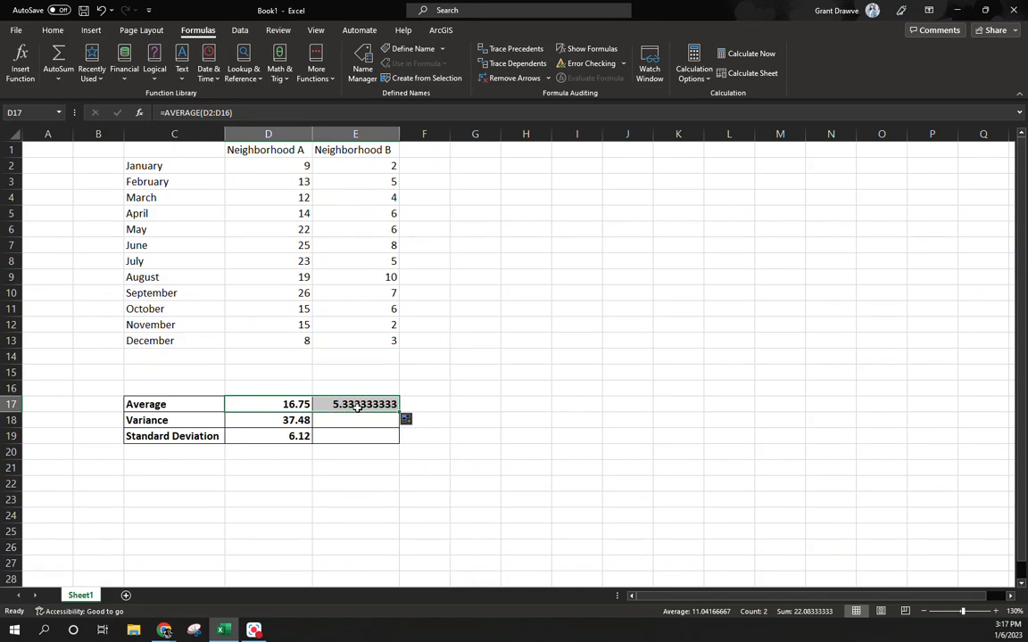
# Reduce the Neighborhood B average in cell E17 to two decimal places
pyautogui.click(358, 407)
pyautogui.click(89, 30)
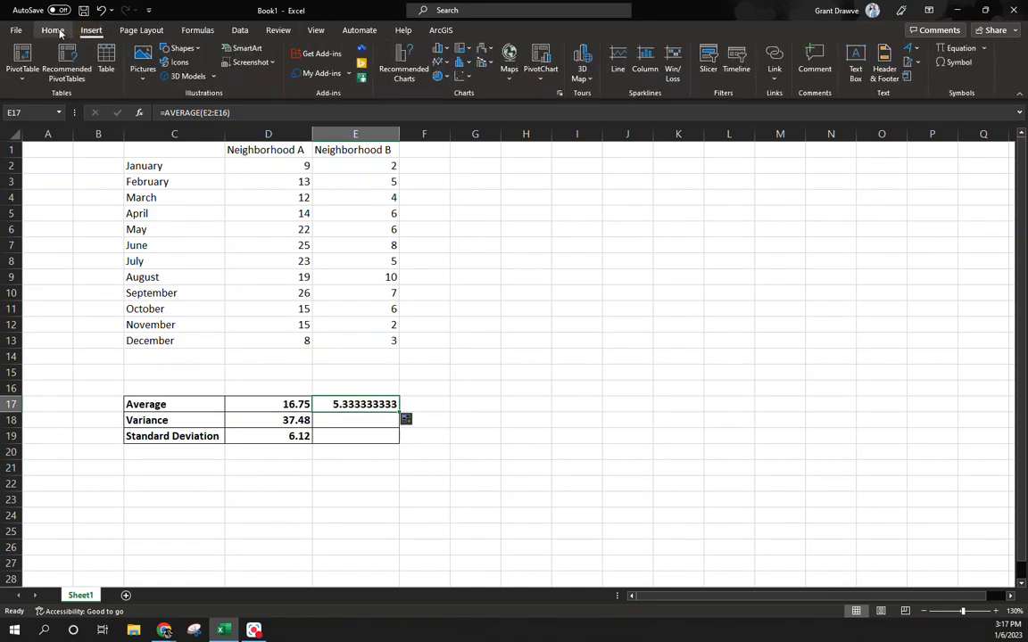
pyautogui.click(55, 30)
pyautogui.click(497, 74)
pyautogui.click(497, 73)
pyautogui.click(497, 73)
pyautogui.click(497, 73)
pyautogui.click(497, 73)
pyautogui.click(497, 73)
pyautogui.click(497, 73)
# Fill the variance and standard deviation formulas from D18:D19 across to the Neighborhood B cells E18:E19
pyautogui.click(287, 420)
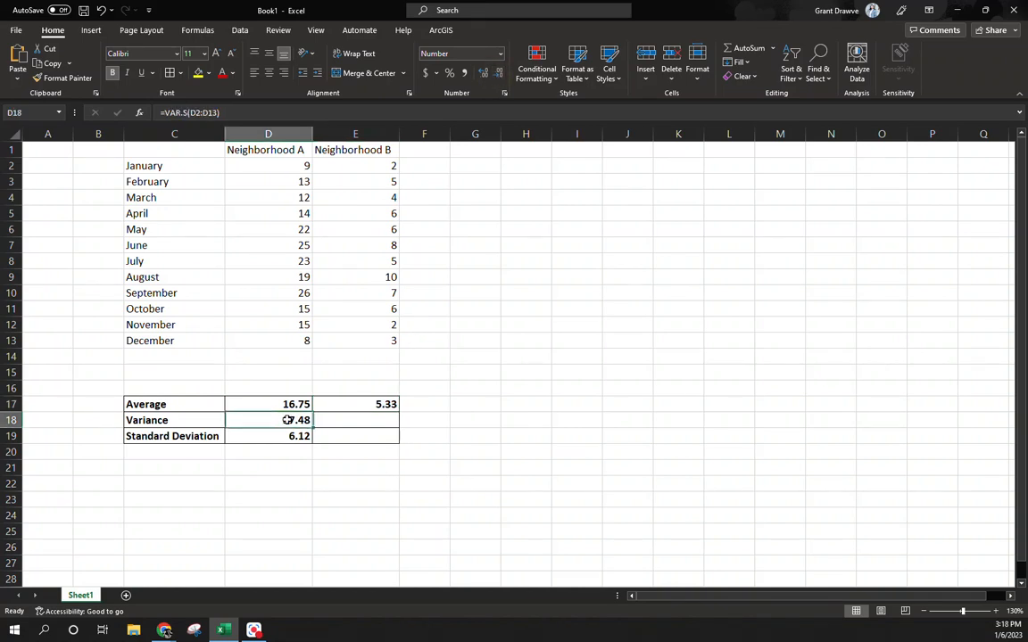
pyautogui.doubleClick(287, 420)
pyautogui.press('Escape')
pyautogui.moveTo(287, 426); pyautogui.dragTo(400, 439)
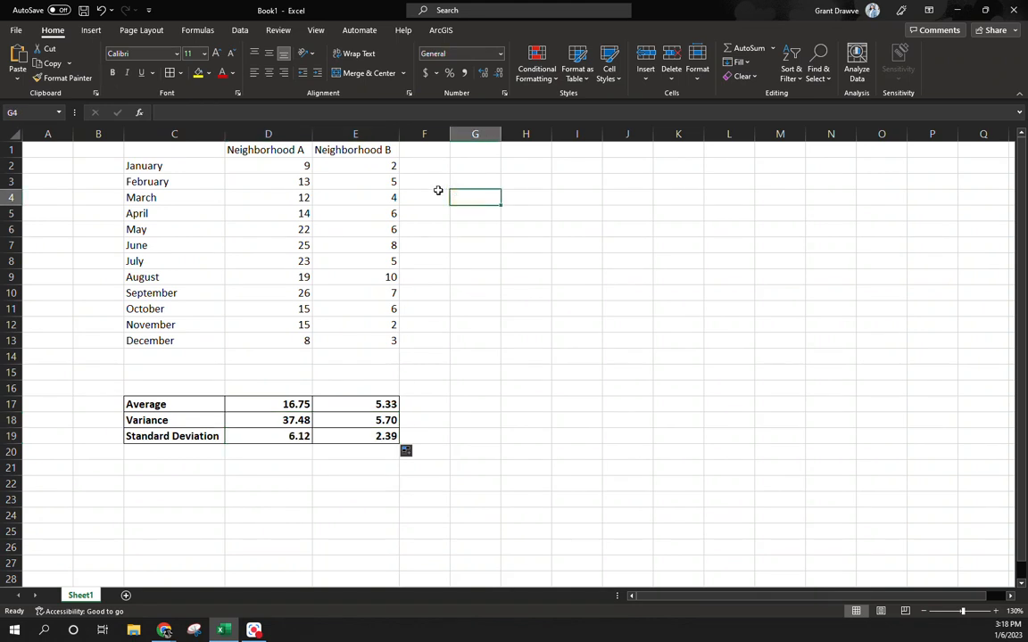
# Open the Descriptive Statistics tool from the Data Analysis tools
pyautogui.click(240, 33)
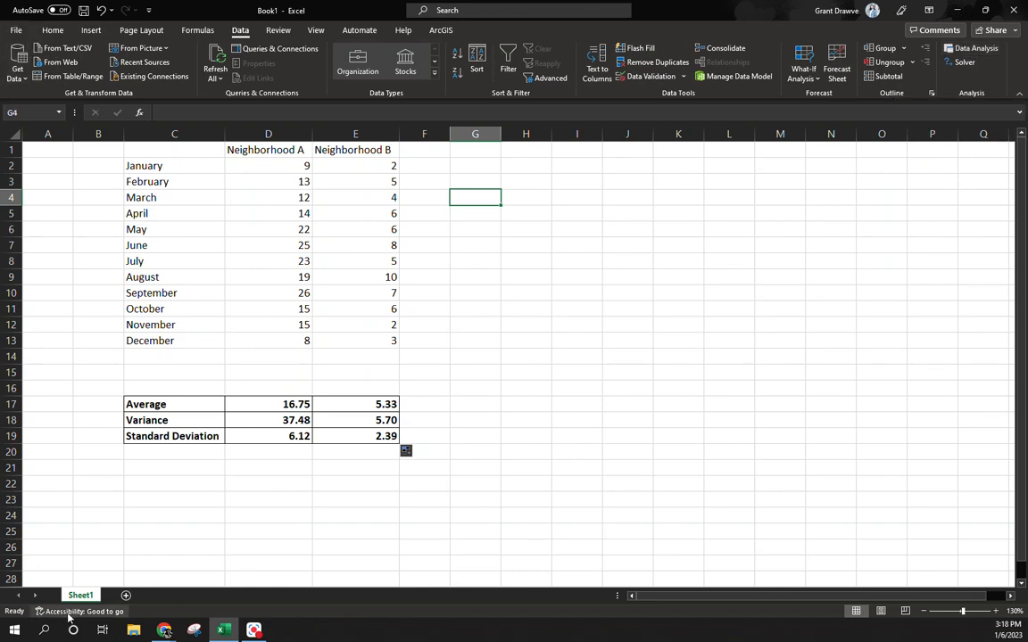
pyautogui.click(985, 50)
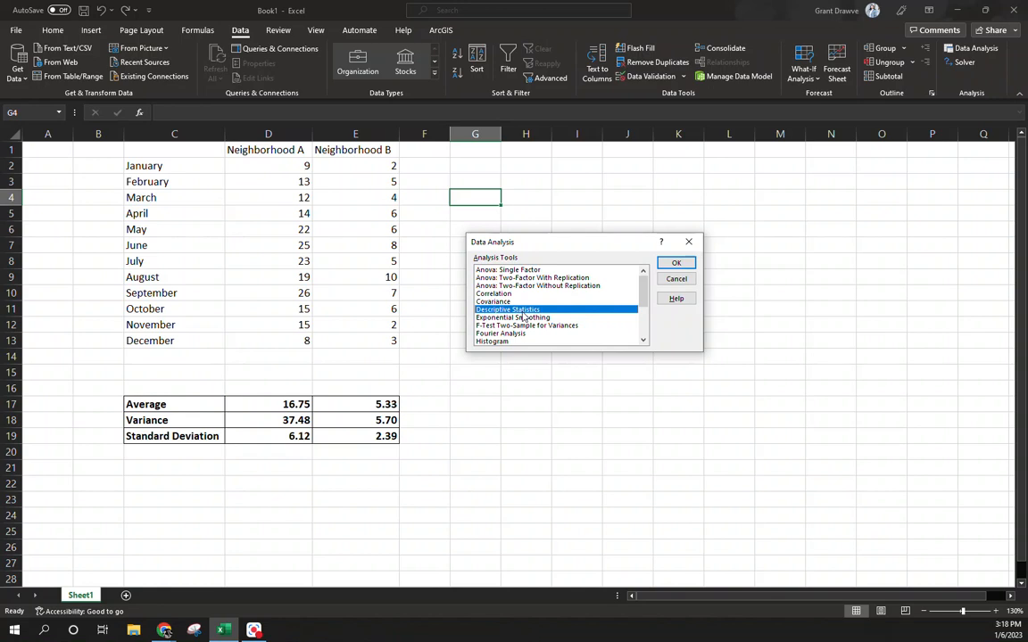
pyautogui.scroll(-3, 523, 317)
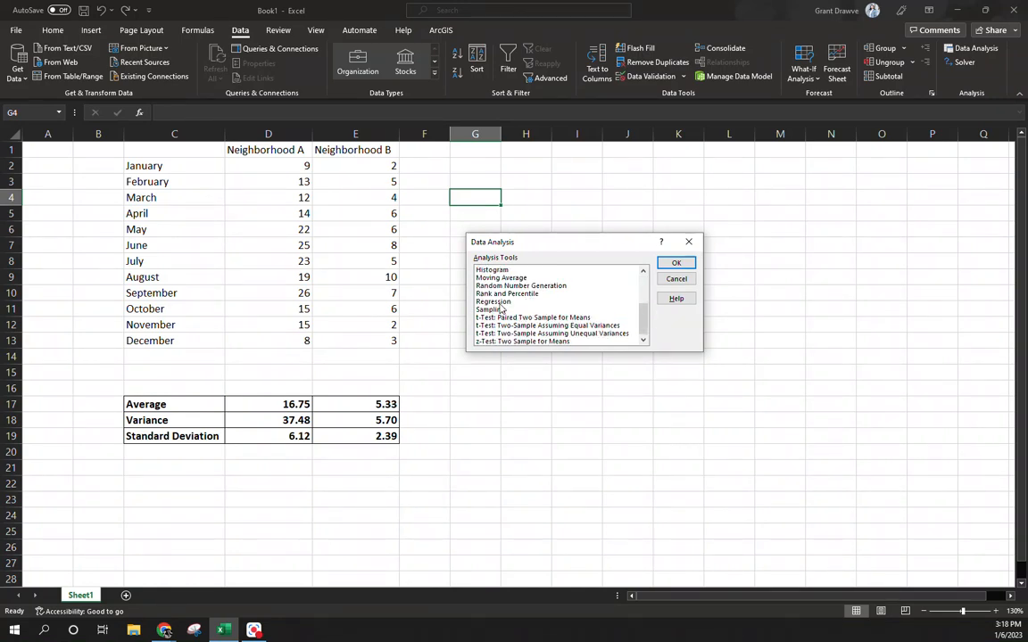
pyautogui.scroll(3, 503, 308)
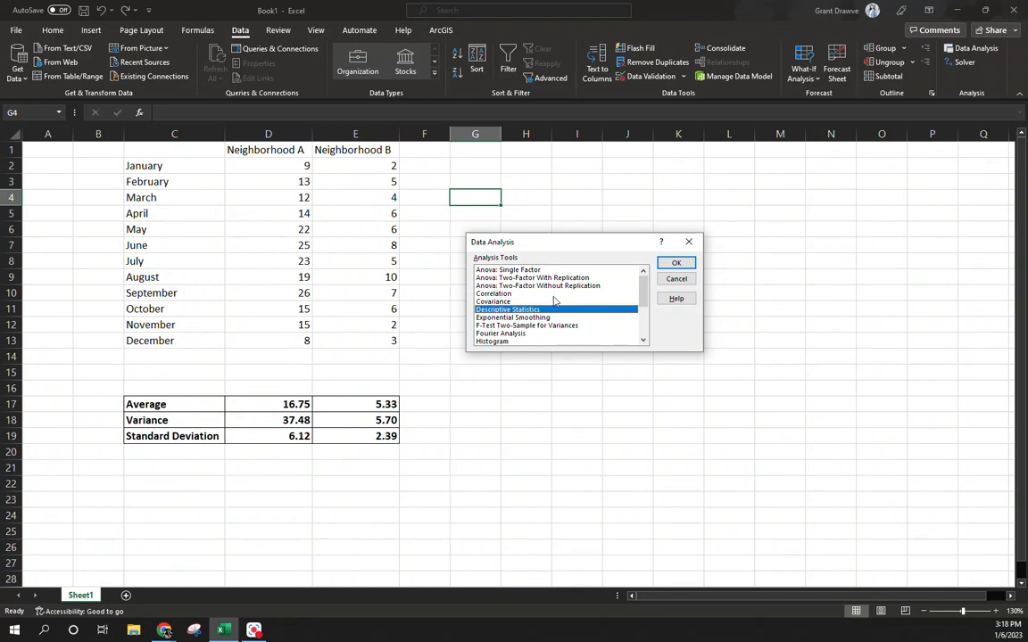
pyautogui.click(677, 264)
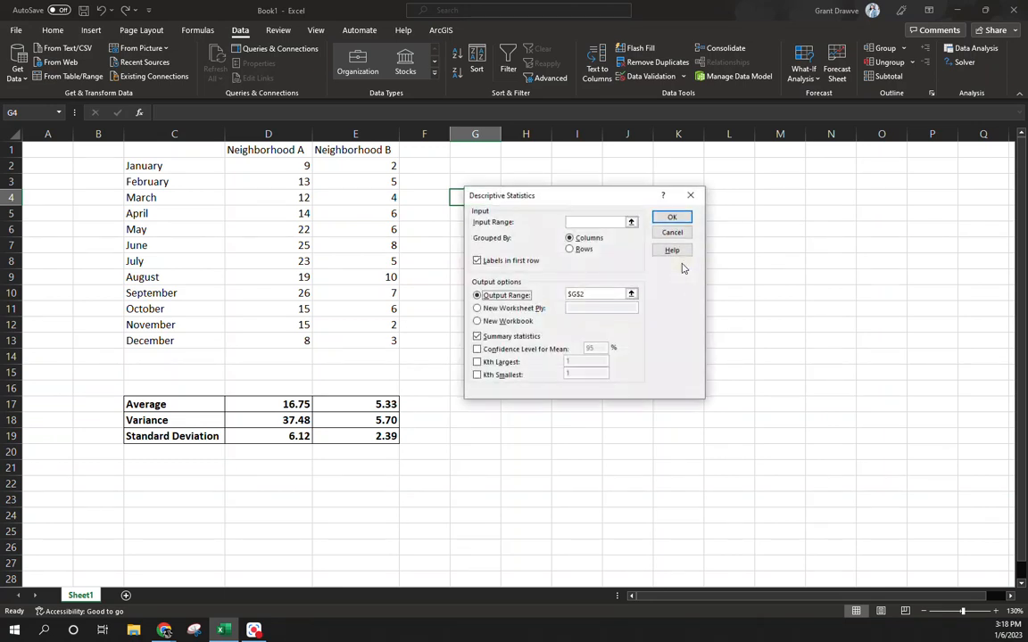
# Generate summary statistics for Neighborhood A from D1:D13 with labels in the first row, output at G2, and autofit column G
pyautogui.click(578, 221)
pyautogui.moveTo(264, 150); pyautogui.dragTo(281, 341)
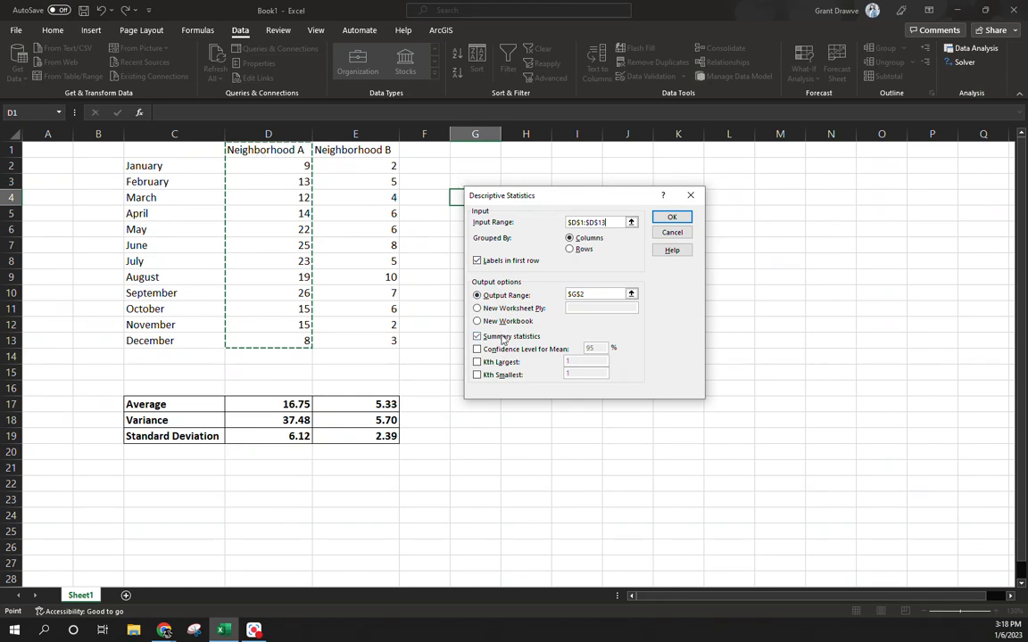
pyautogui.click(670, 218)
pyautogui.doubleClick(501, 134)
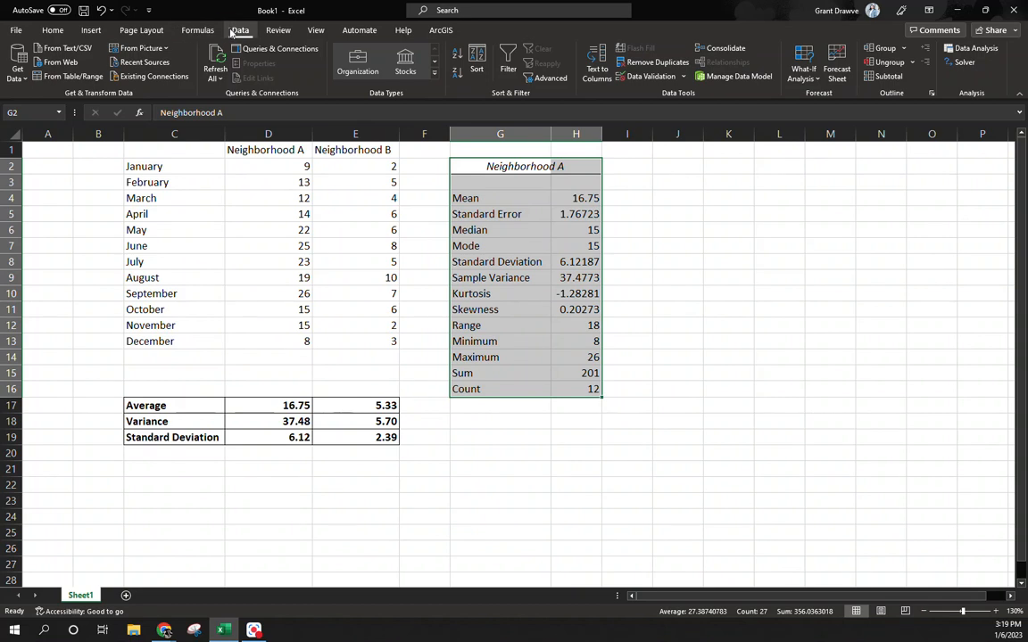
pyautogui.click(198, 30)
pyautogui.click(314, 78)
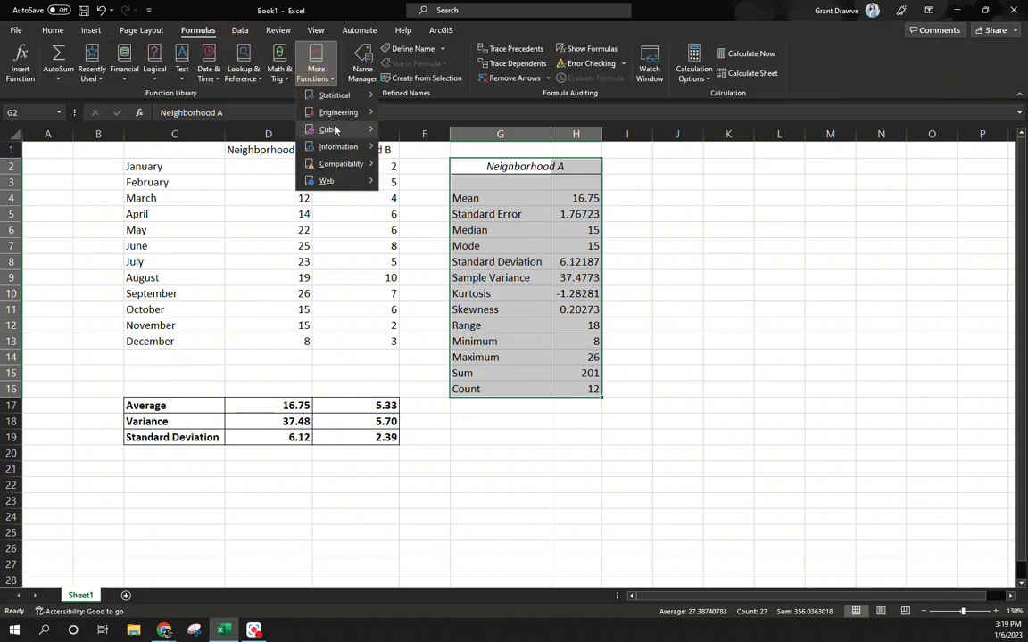
pyautogui.moveTo(336, 130)
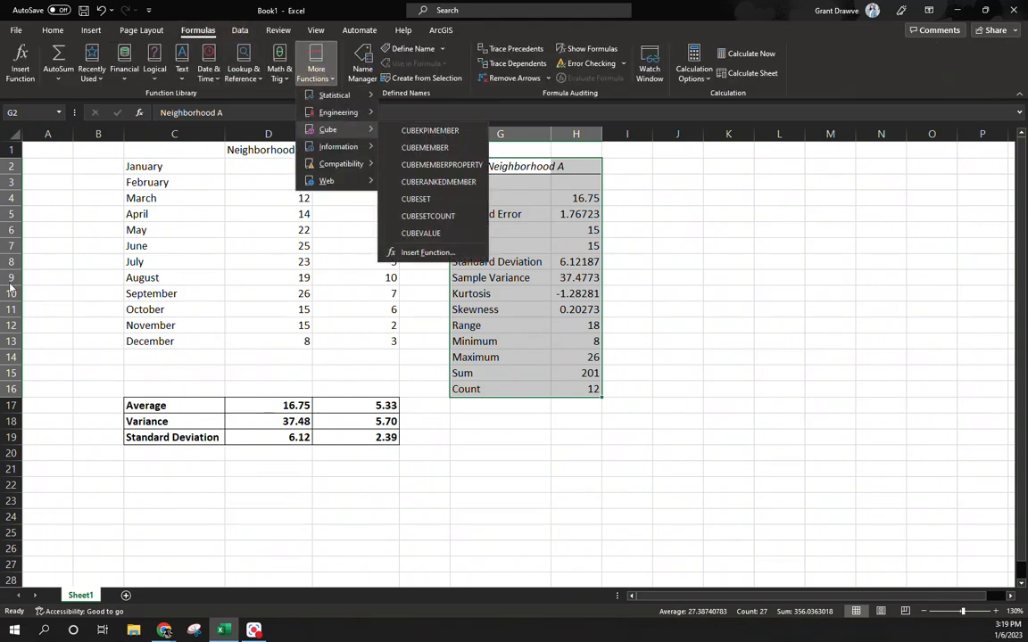